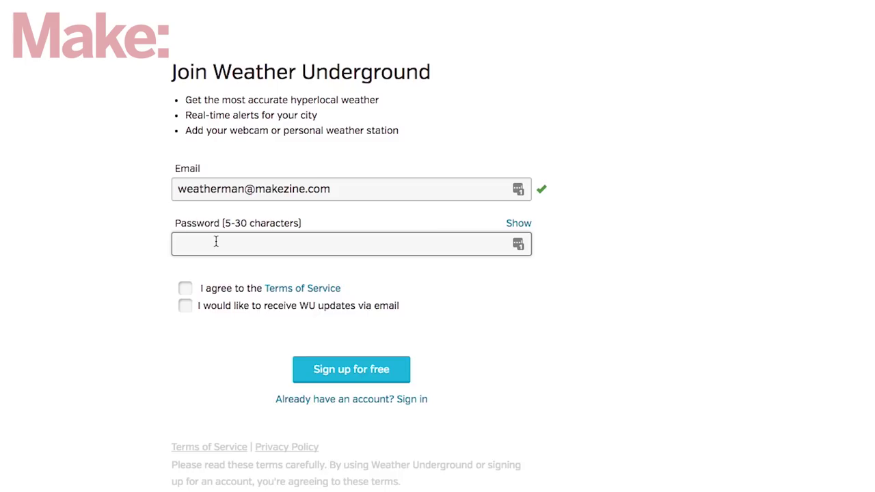
# Complete the free Weather Underground signup with a password and accept the terms of service
pyautogui.write('*****')
pyautogui.click(186, 289)
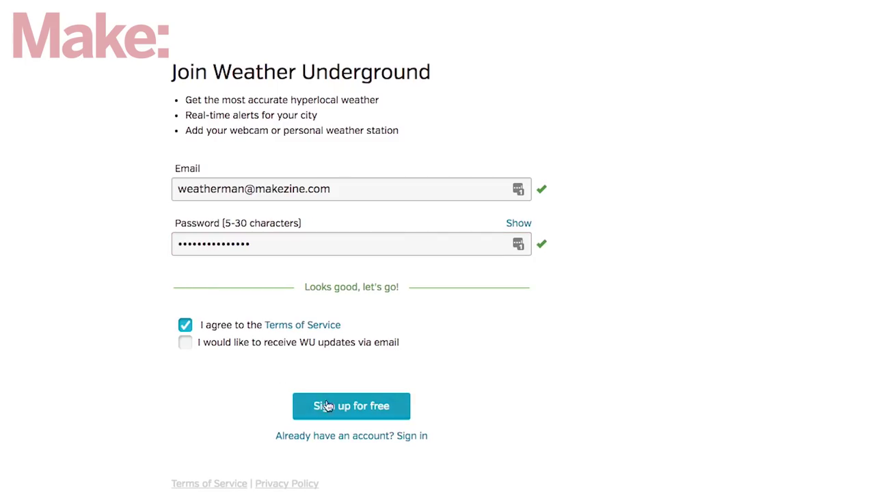
pyautogui.click(382, 407)
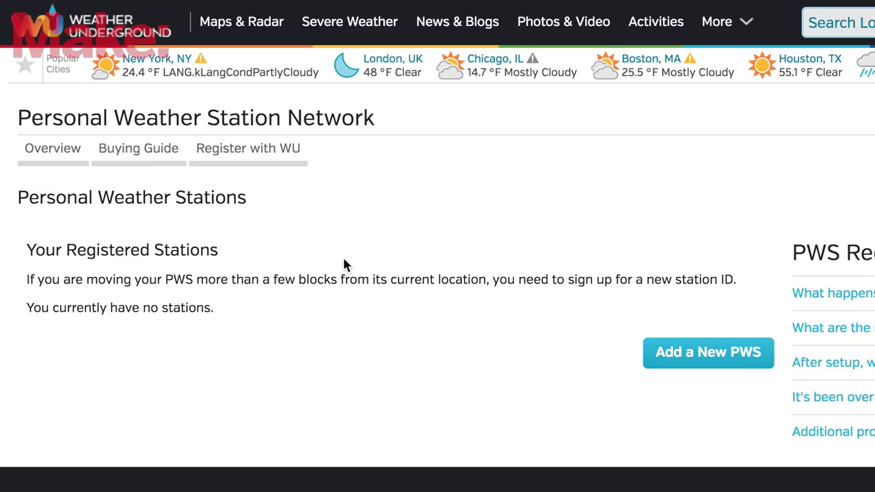
# Register a San Francisco personal weather station for Maker Media, then copy its station ID and key
pyautogui.click(697, 361)
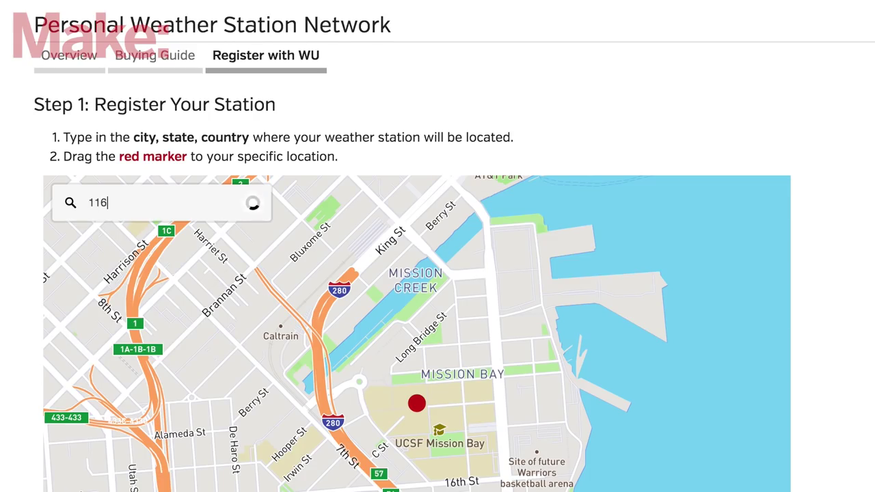
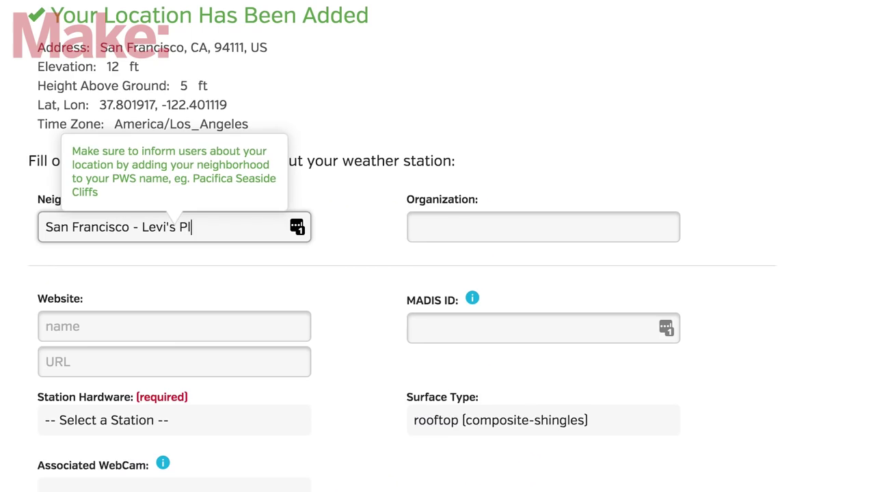
pyautogui.click(447, 235)
pyautogui.write('Maker Media')
pyautogui.press('Tab')
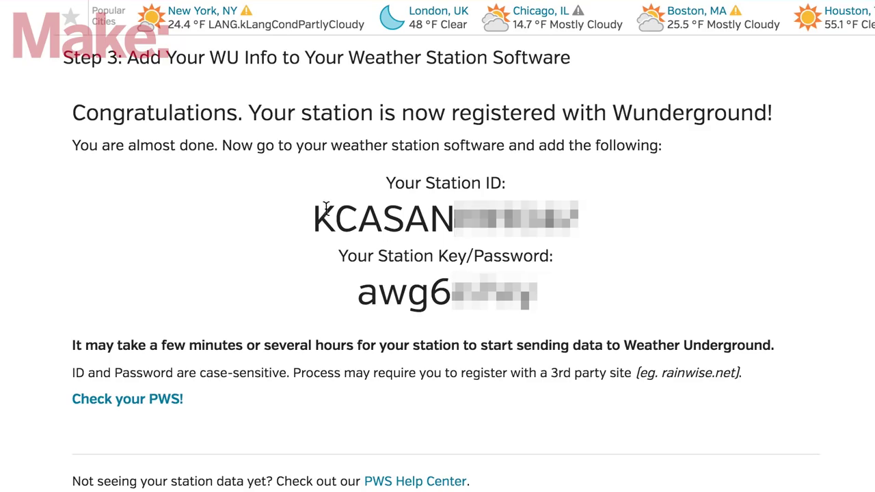
pyautogui.moveTo(314, 217); pyautogui.dragTo(592, 212)
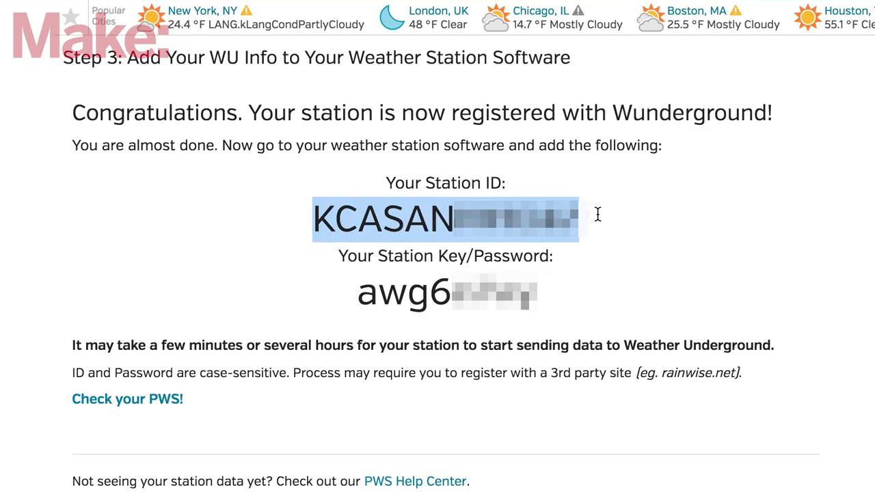
pyautogui.moveTo(357, 293); pyautogui.dragTo(538, 296)
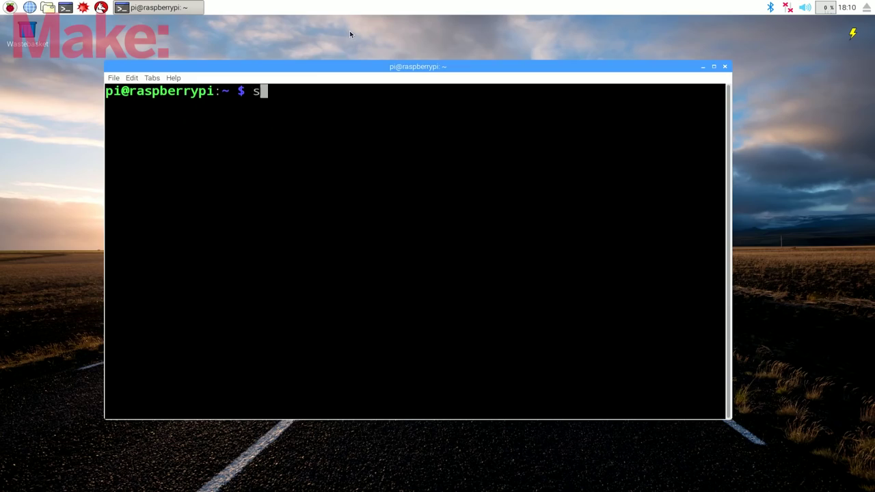
# Use sudo raspi-config to name the Pi WeatherMan and pick a 104-key keyboard with an Other layout
pyautogui.write(' raspi-co')
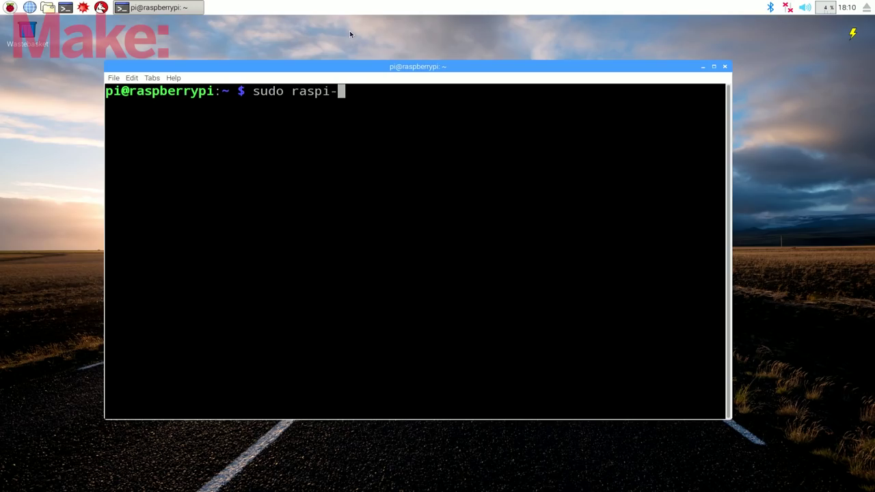
pyautogui.write('nfig')
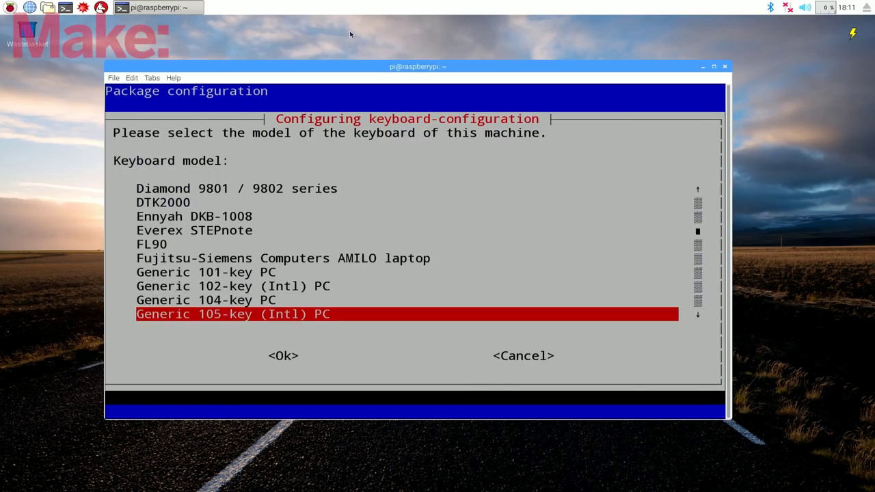
pyautogui.press('Up')
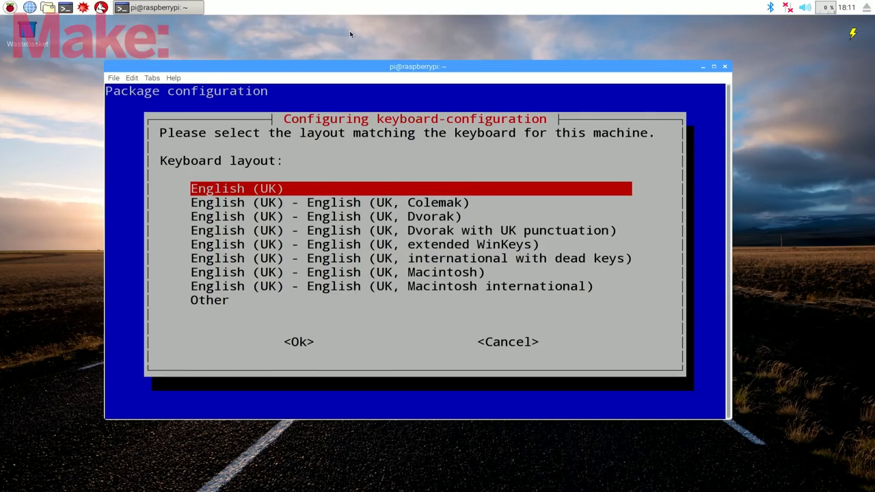
pyautogui.press('Down')
pyautogui.press('Down')
pyautogui.press('Down')
pyautogui.press('Down')
pyautogui.press('Down')
pyautogui.press('Down')
pyautogui.press('Down')
pyautogui.press('Down')
pyautogui.press('Return')
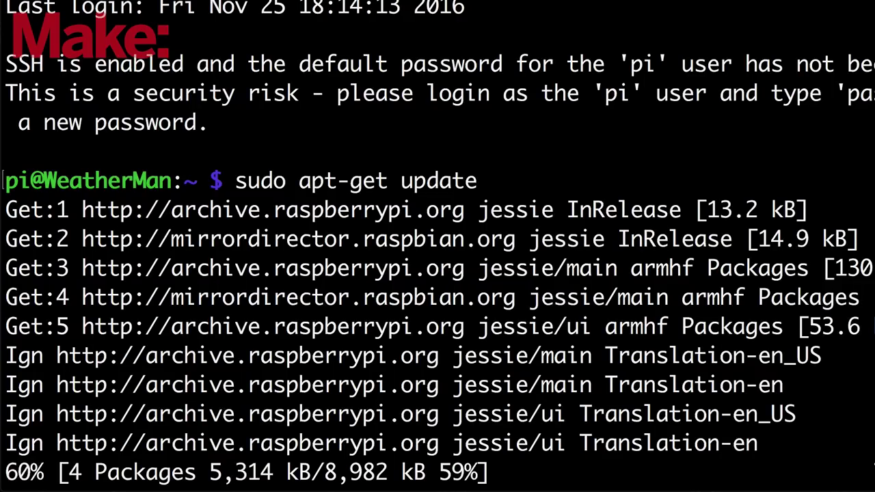
# Install sense-hat, download the weather station code archive, and open config.py in nano
pyautogui.write('et install sense-hat')
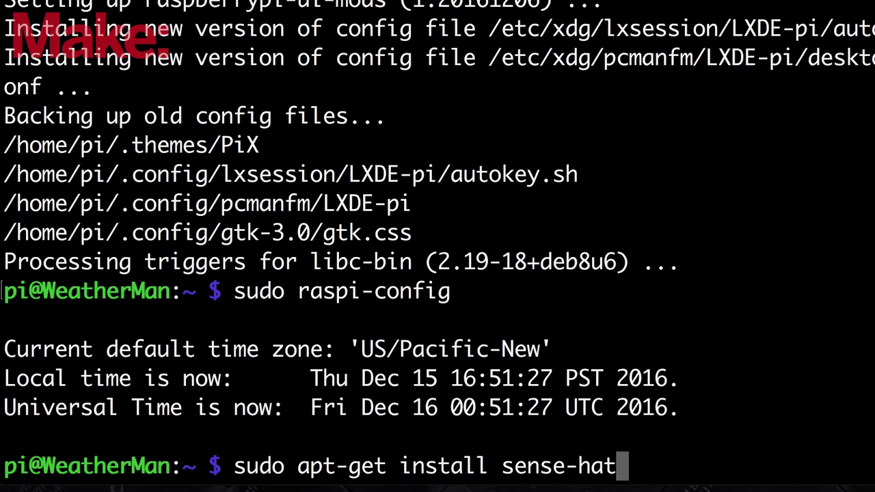
pyautogui.press('Return')
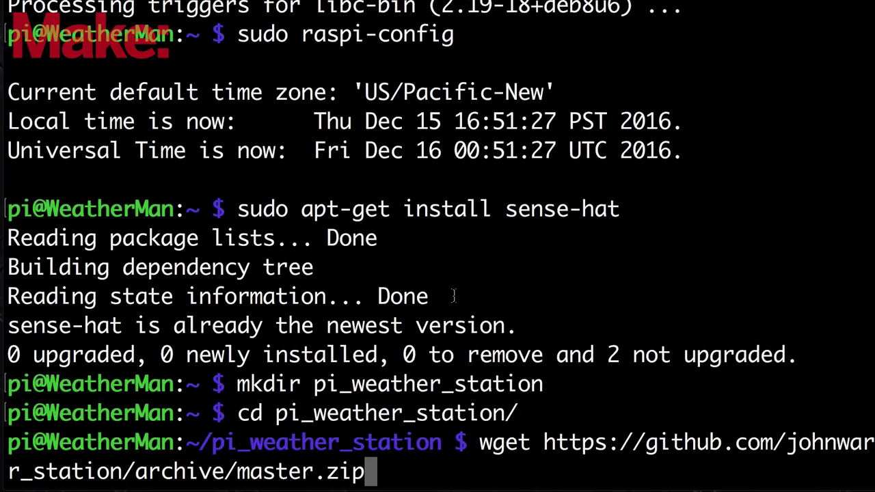
pyautogui.press('Return')
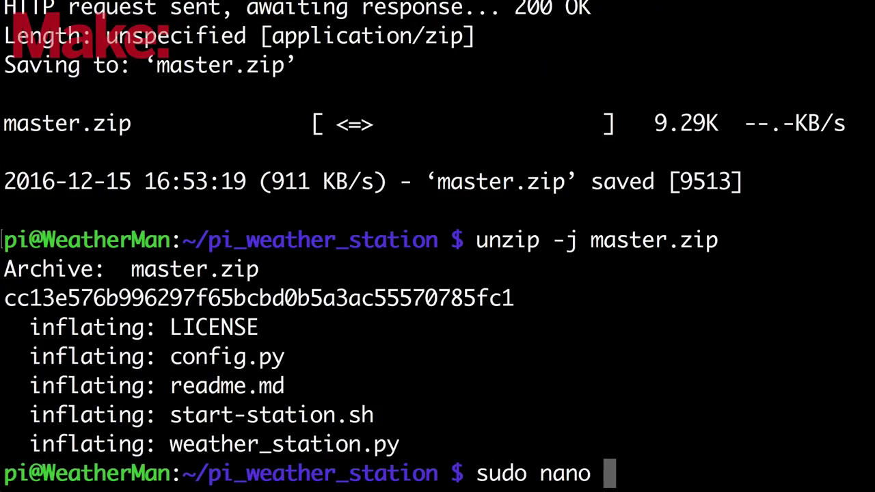
pyautogui.write('config')
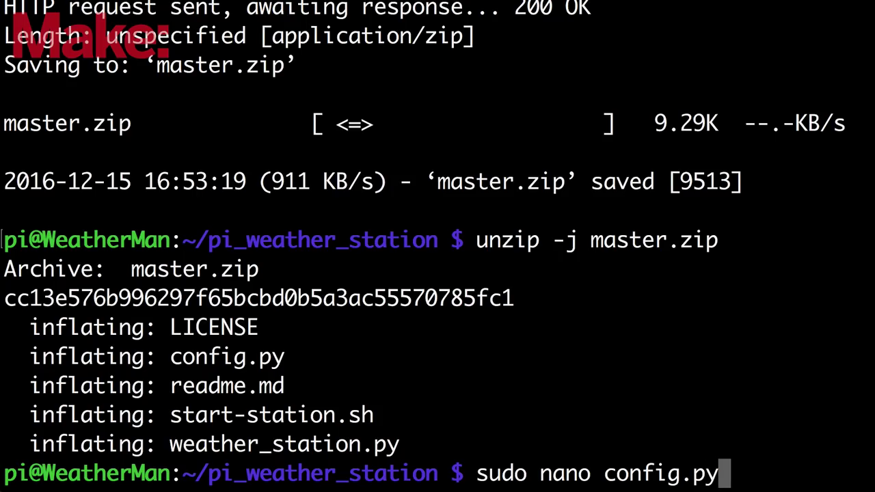
pyautogui.write('.py')
pyautogui.press('Return')
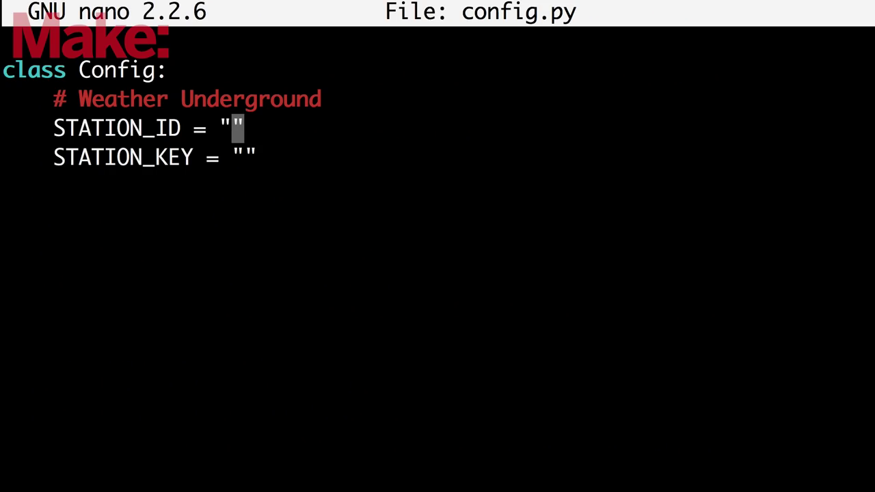
# Paste the station ID into STATION_ID and set WEATHER_UPLOAD to True in weather_station.py
pyautogui.press('super+v')
pyautogui.press('super+v')
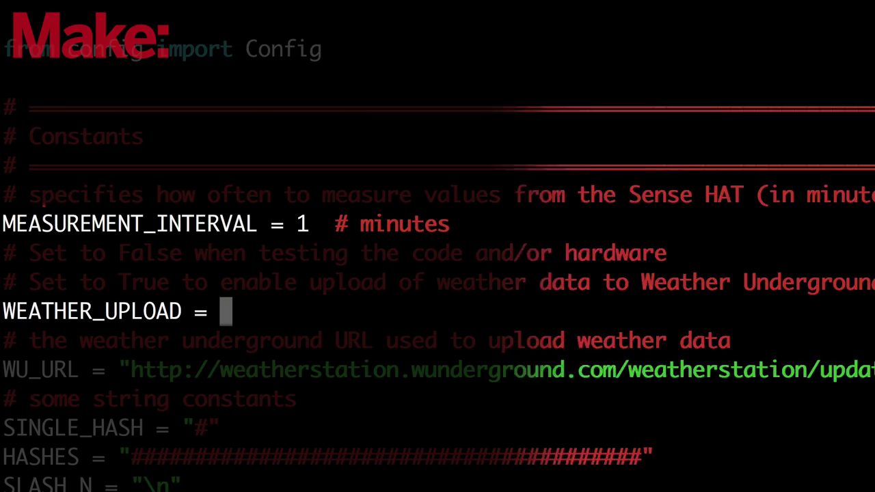
pyautogui.write('F')
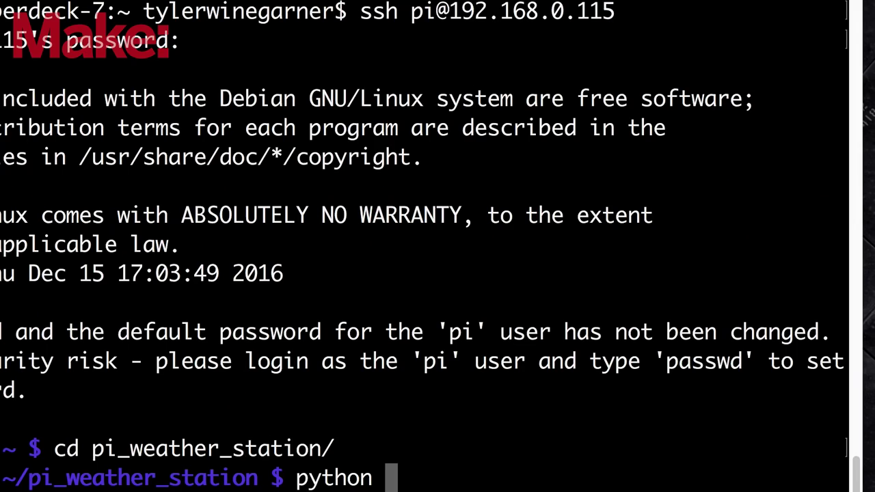
pyautogui.press('Tab')
pyautogui.press('Return')
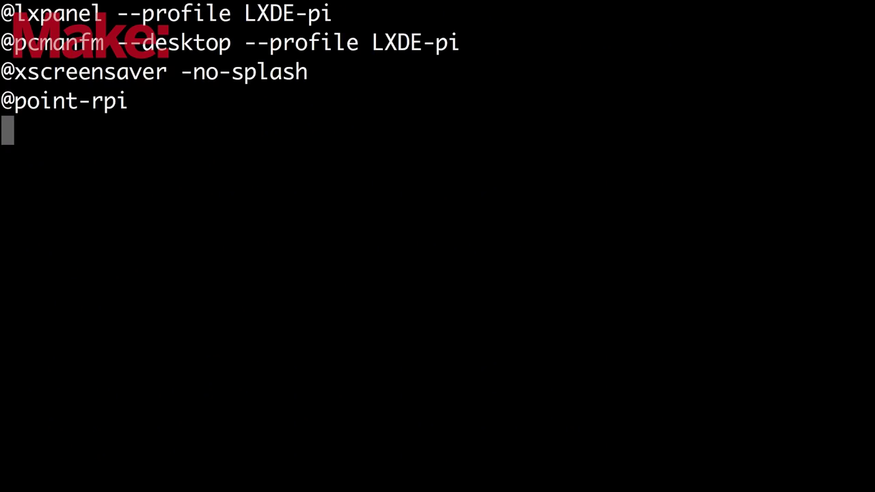
pyautogui.write('@lxterminal -e /home/pi/pi_weather_station/start-station.sh')
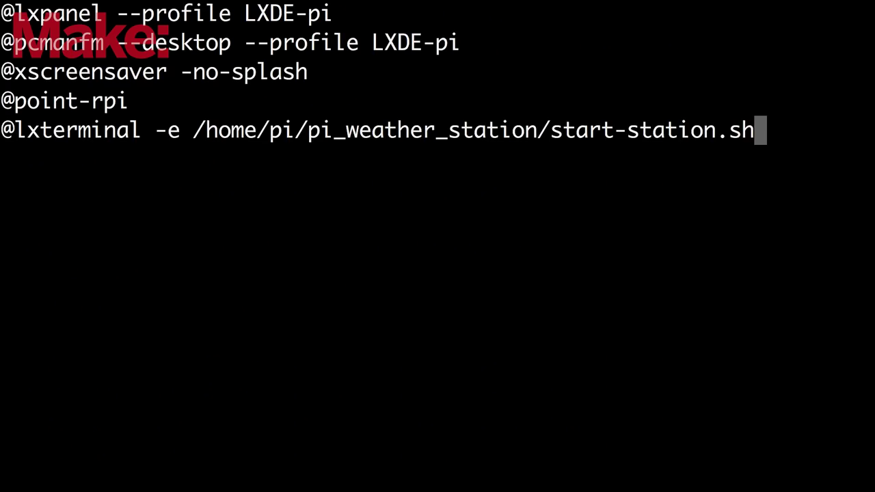